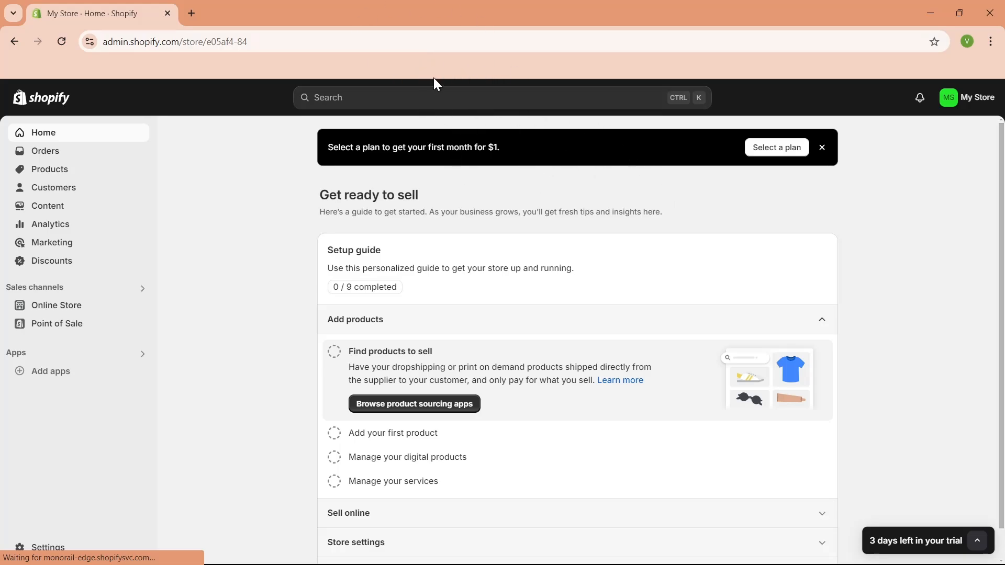
Step: Open qikink.com in a new browser tab
left_click(192, 14)
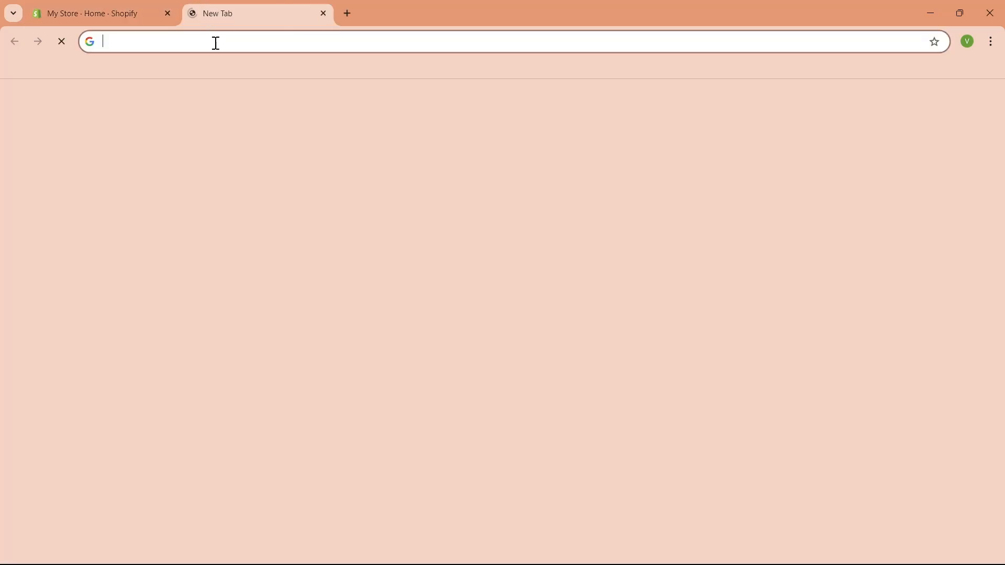
type("qiki")
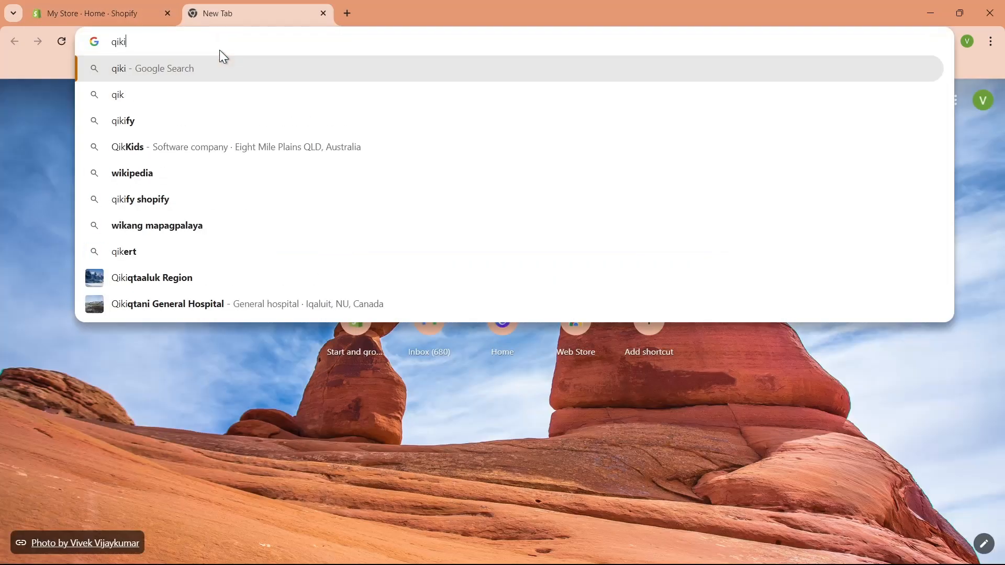
type("nk.com")
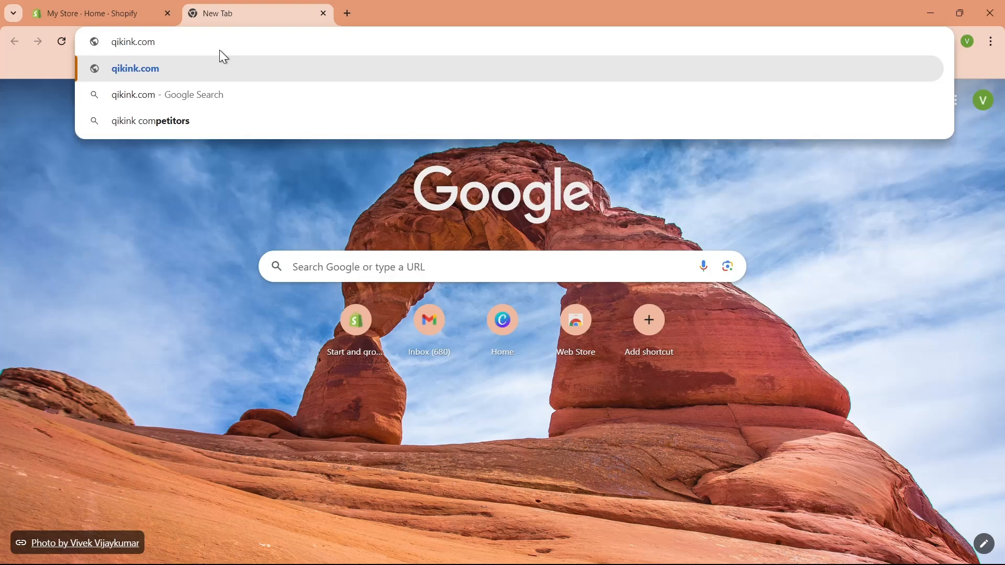
key("Return")
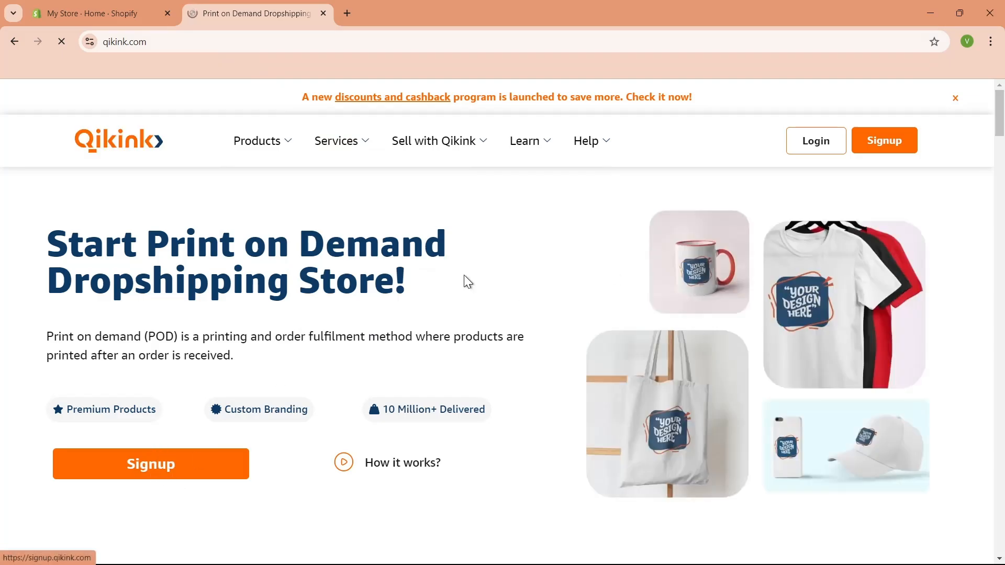
Step: Open the Qikink signup form and fill in the full name, e-mail, password and phone number fields
left_click(899, 141)
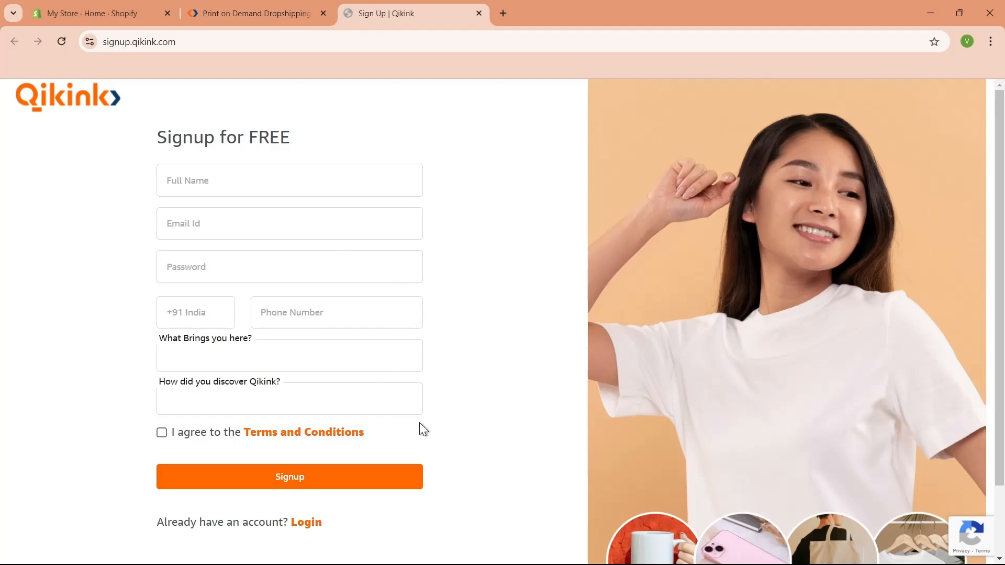
left_click(226, 190)
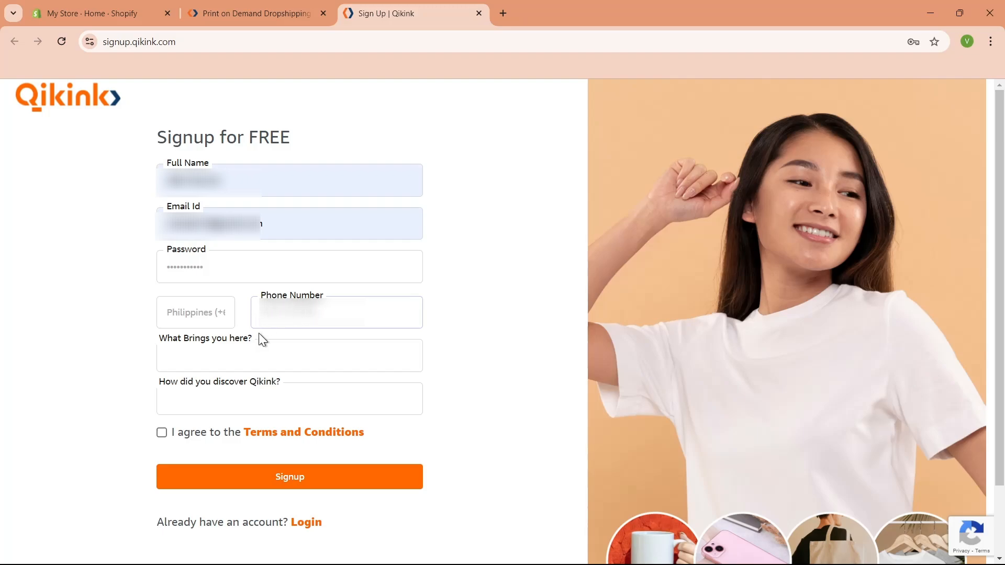
Step: Answer the signup questions with 'I want to launch a New POD store' and 'Youtube/Instagram'
left_click(251, 354)
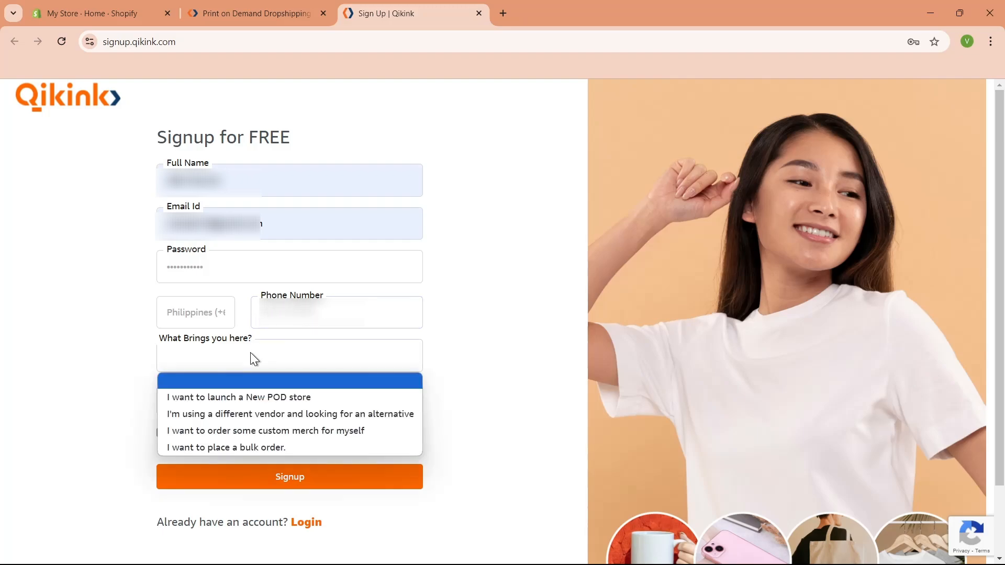
left_click(248, 392)
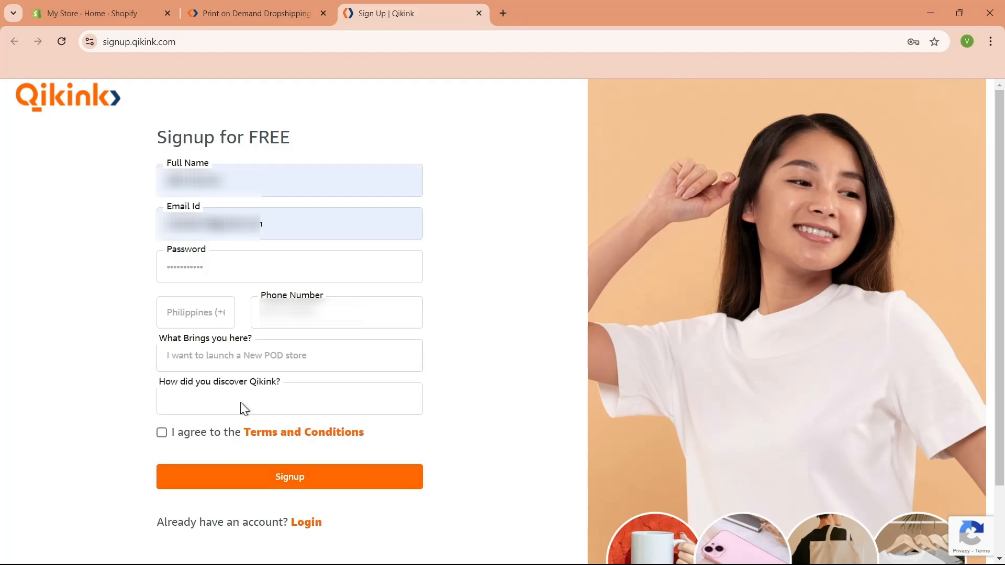
left_click(240, 402)
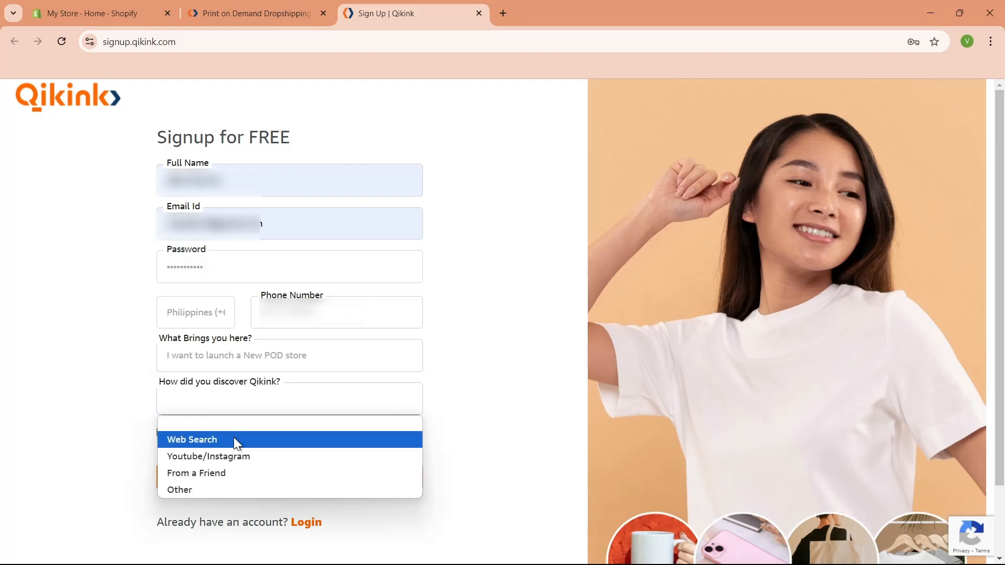
left_click(234, 438)
left_click(233, 405)
left_click(235, 457)
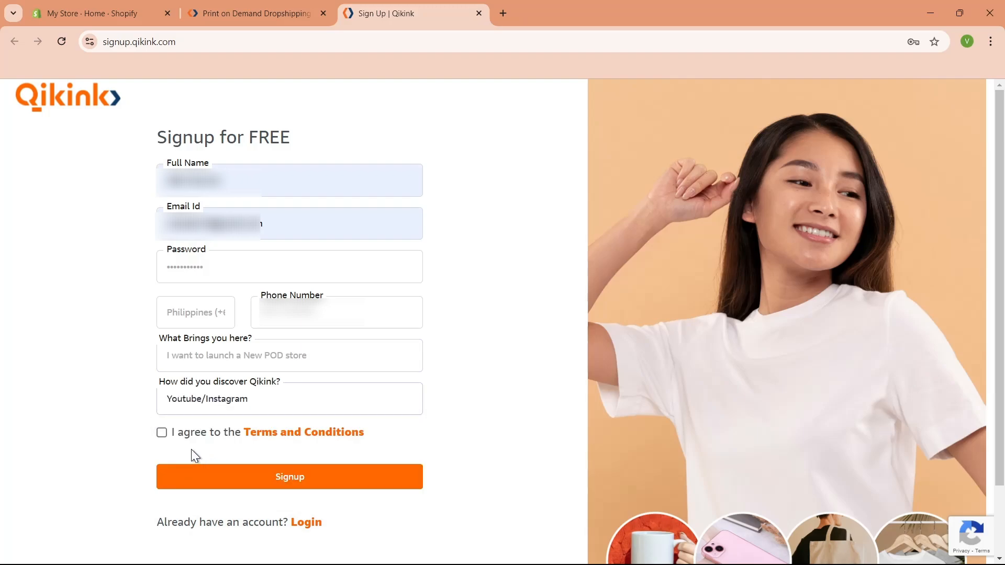
Step: Accept the Terms and Conditions and submit the signup, saving the password in the browser
left_click(162, 433)
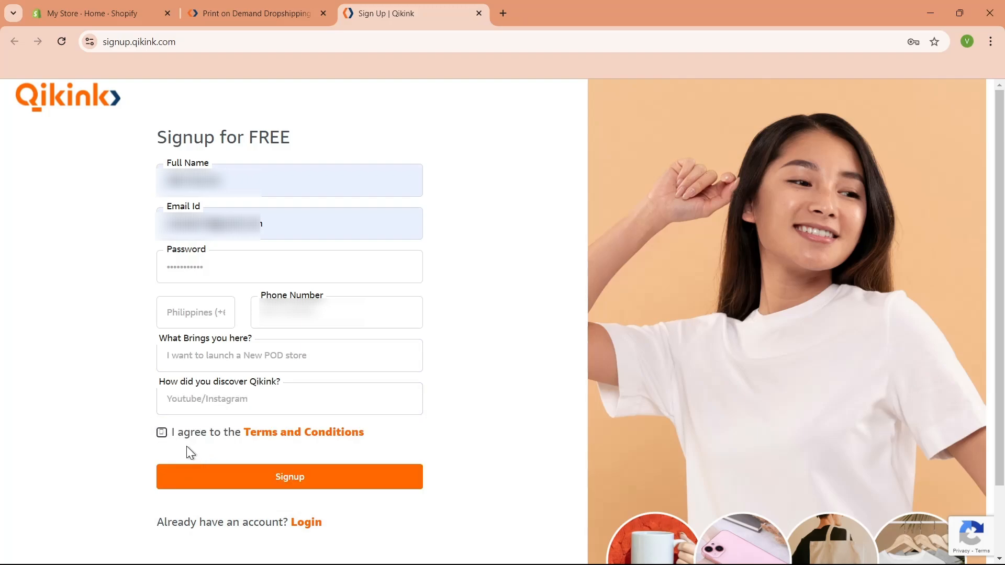
left_click(285, 480)
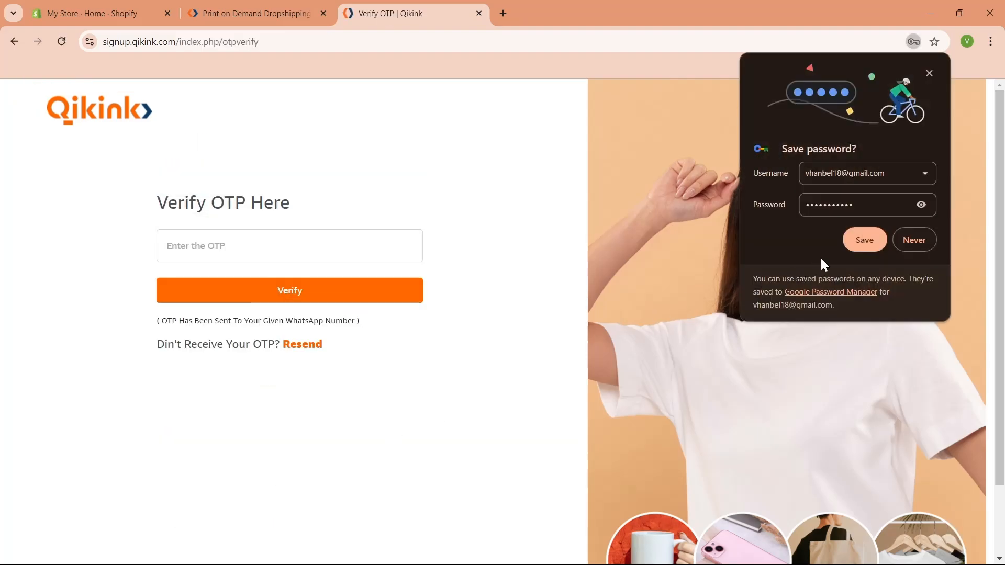
left_click(861, 241)
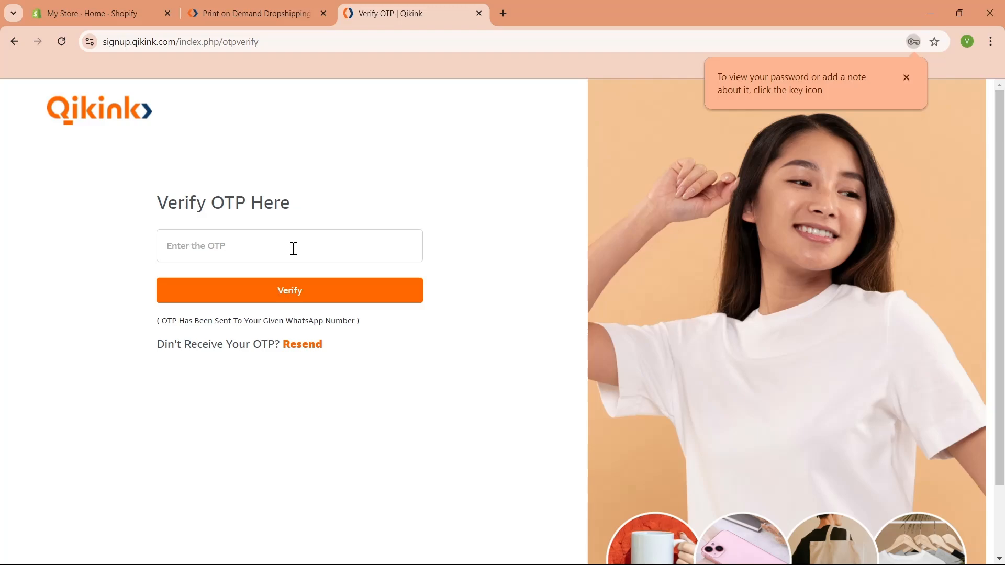
Step: Enter the OTP sent to WhatsApp and verify it
left_click(276, 244)
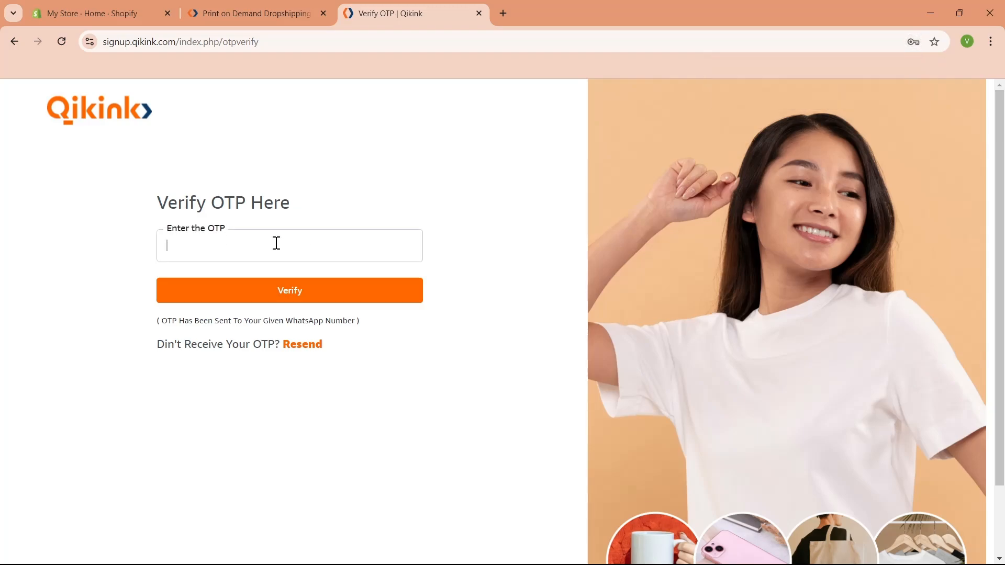
left_click(296, 295)
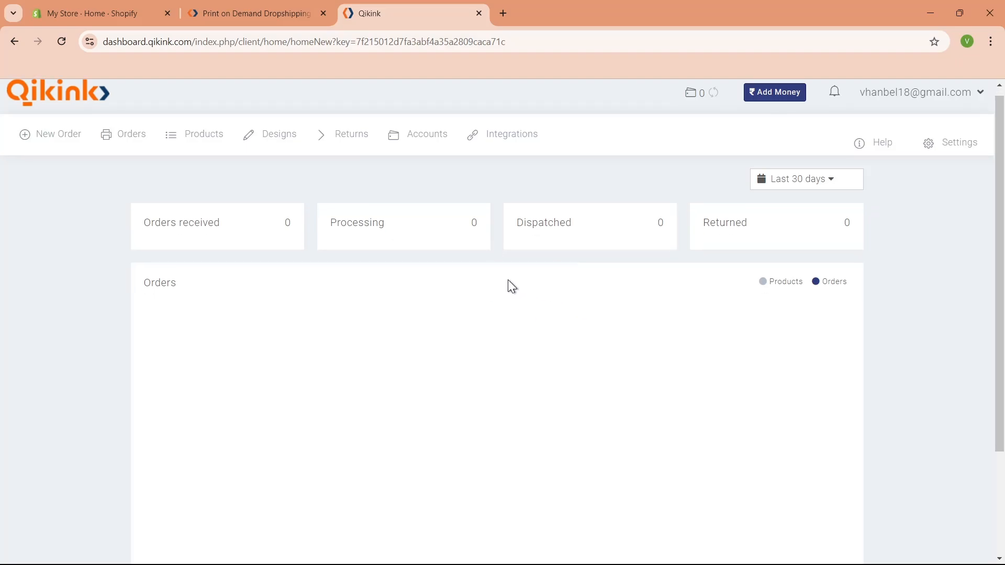
Step: Open the Get Shopify App page under the Shopify integration in the Qikink dashboard
scroll(510, 285, "down", 3)
scroll(503, 262, "up", 3)
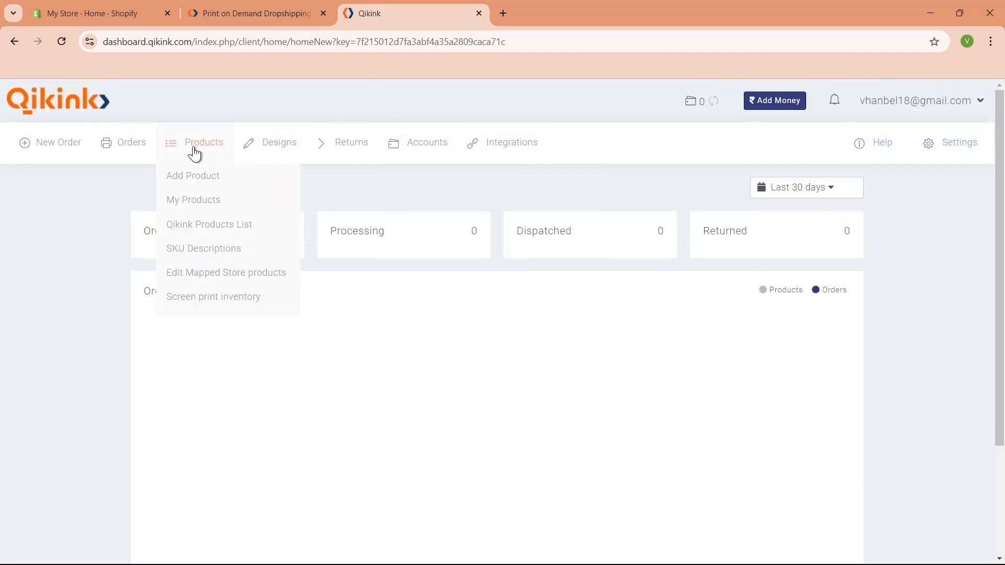
mouse_move(164, 160)
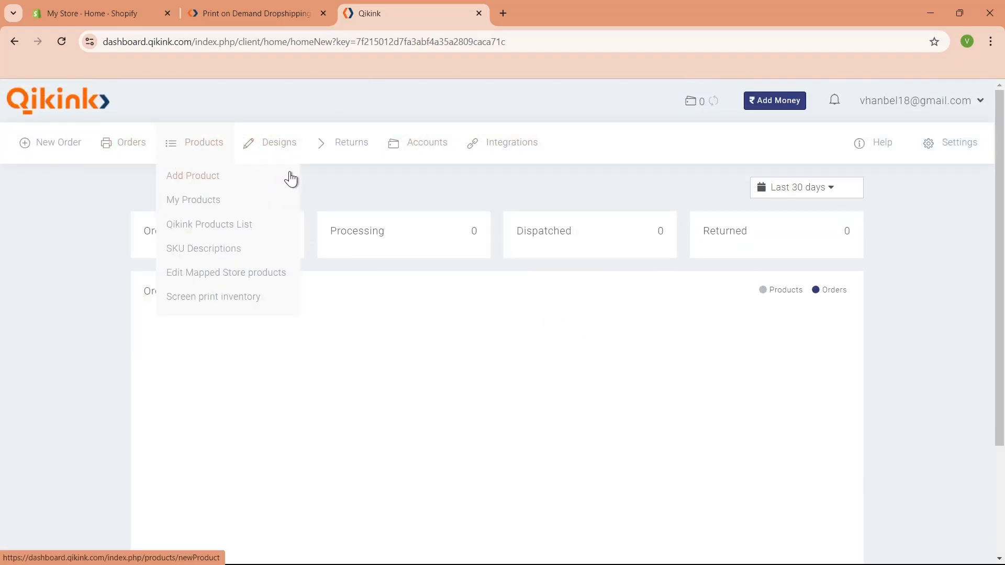
mouse_move(292, 160)
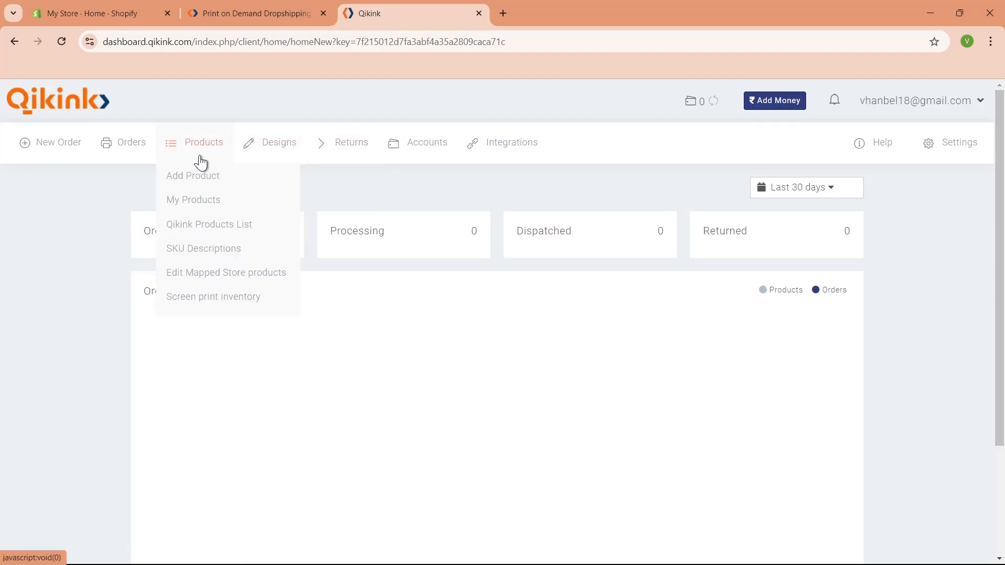
mouse_move(188, 175)
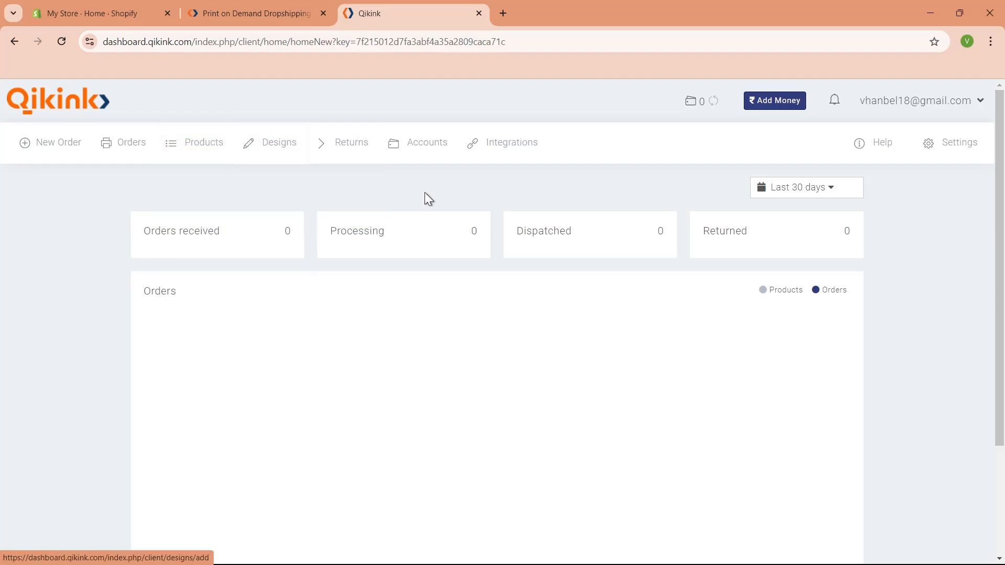
mouse_move(505, 164)
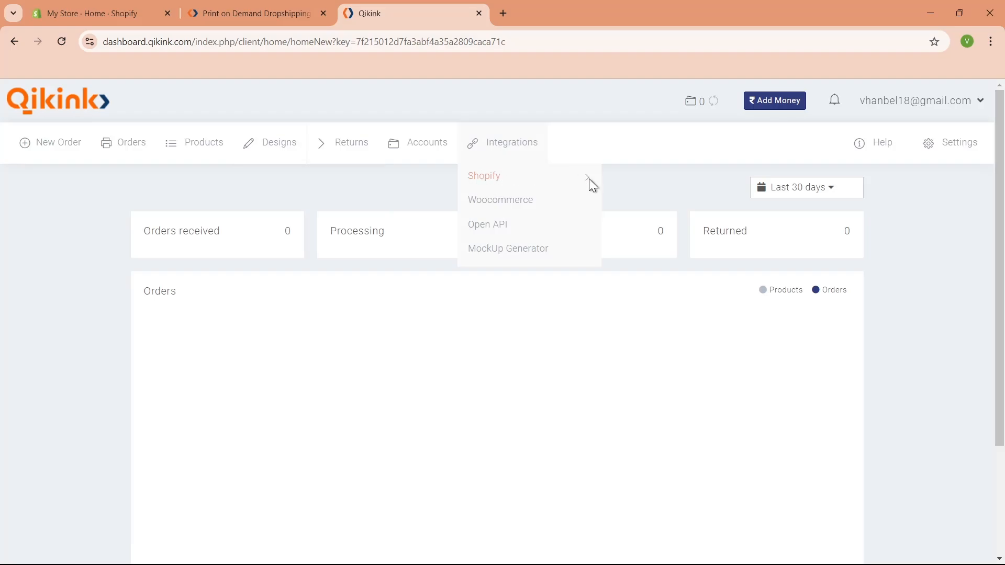
left_click(492, 176)
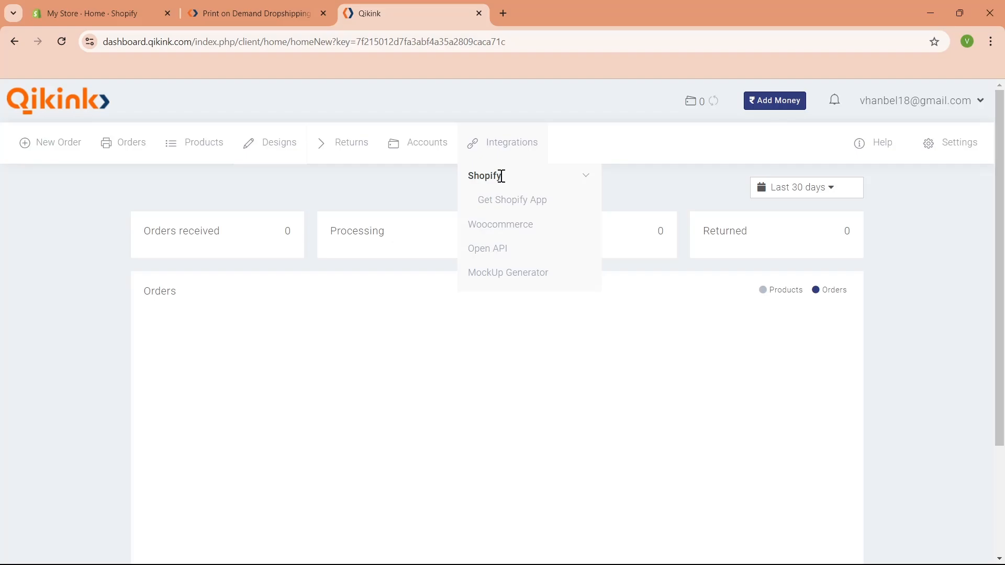
left_click(519, 211)
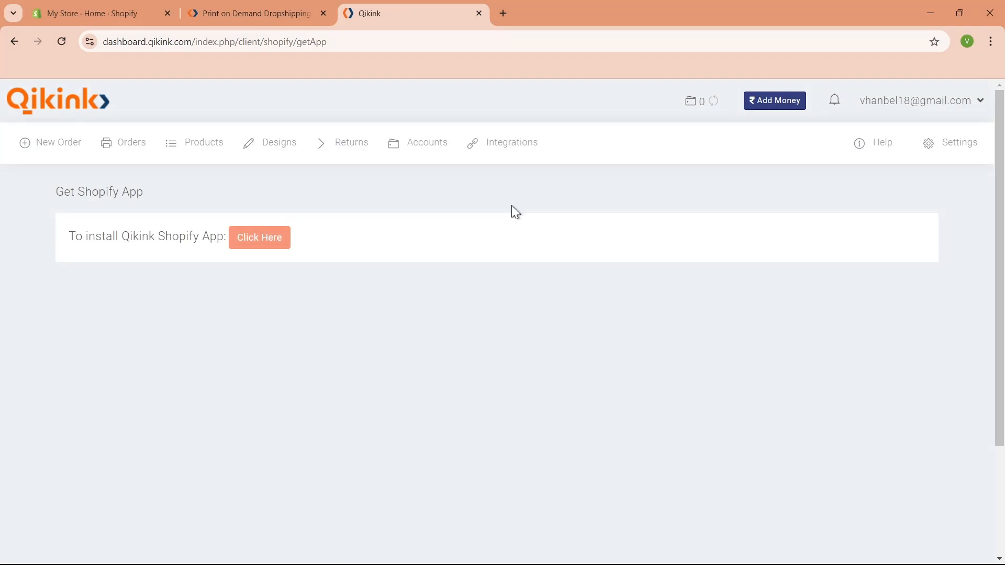
Step: Install the Qikink Print on Demand app from the Shopify App Store into the store
left_click(252, 244)
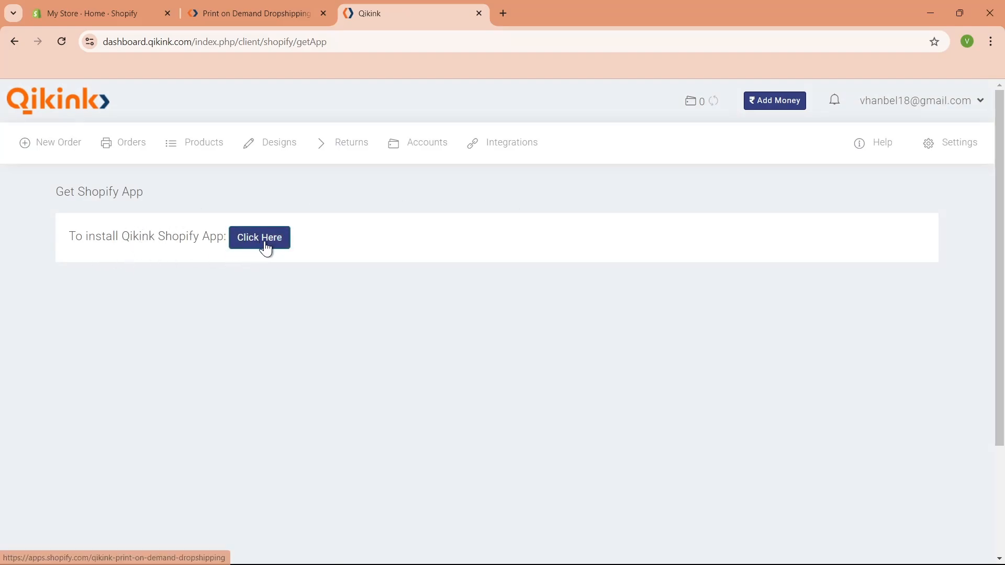
left_click(267, 246)
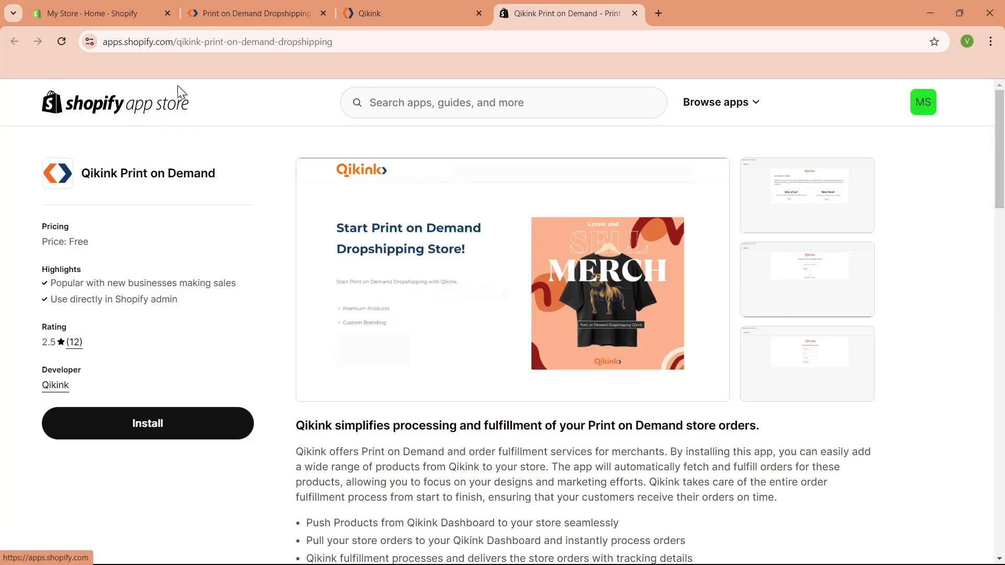
left_click(928, 107)
left_click(930, 111)
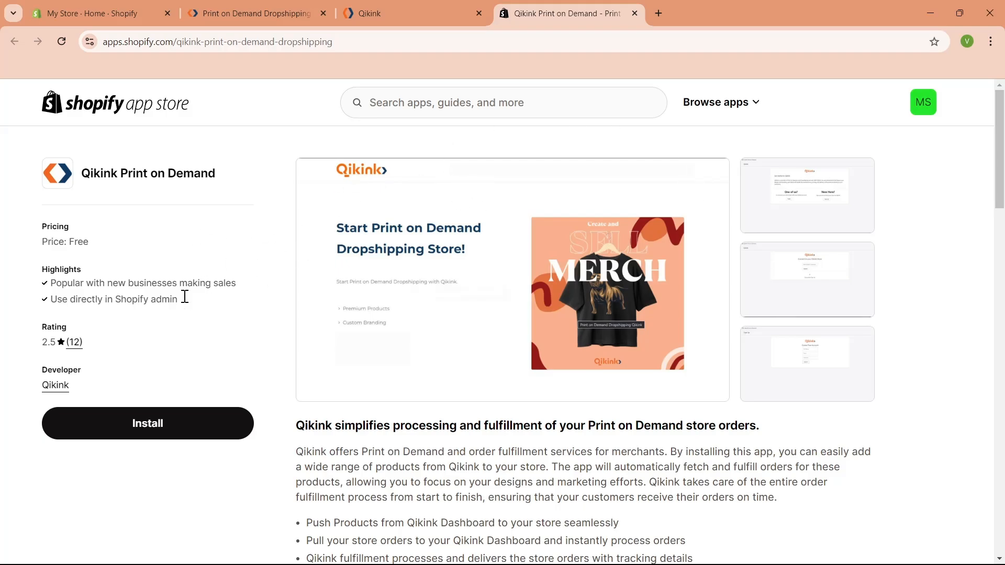
left_click(168, 430)
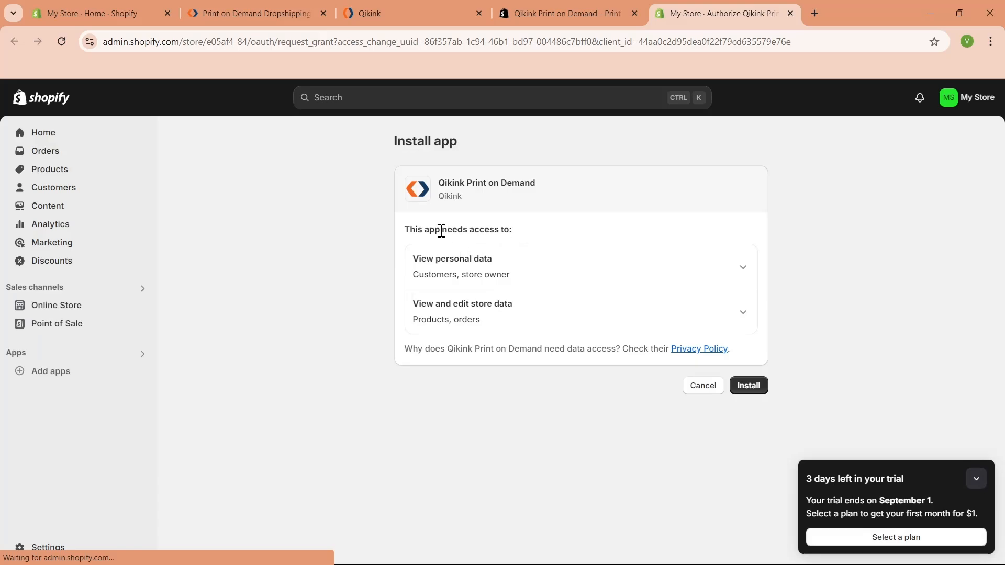
left_click(760, 389)
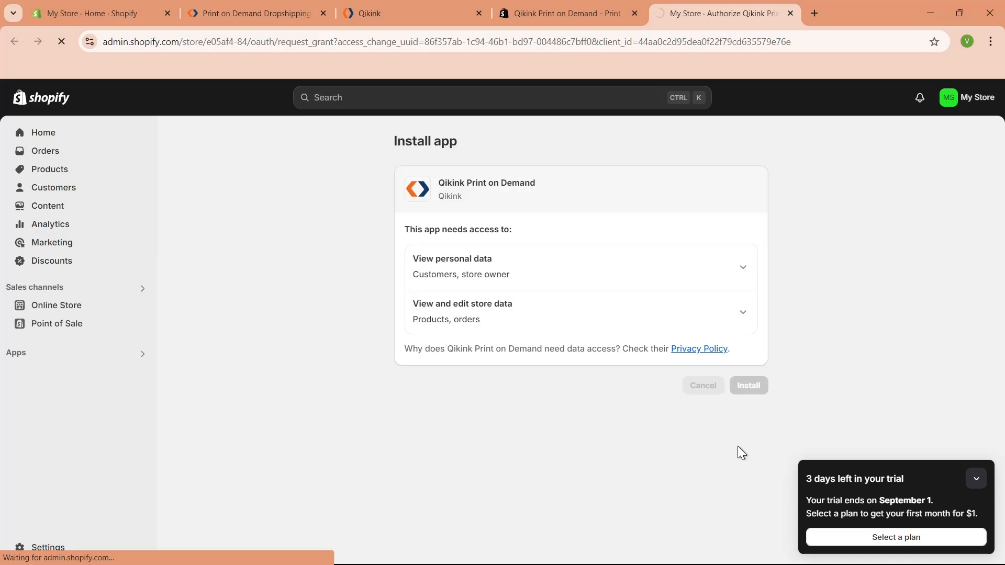
Step: Log in to the Qikink app inside Shopify with the Qikink account's e-mail address as username
left_click(976, 479)
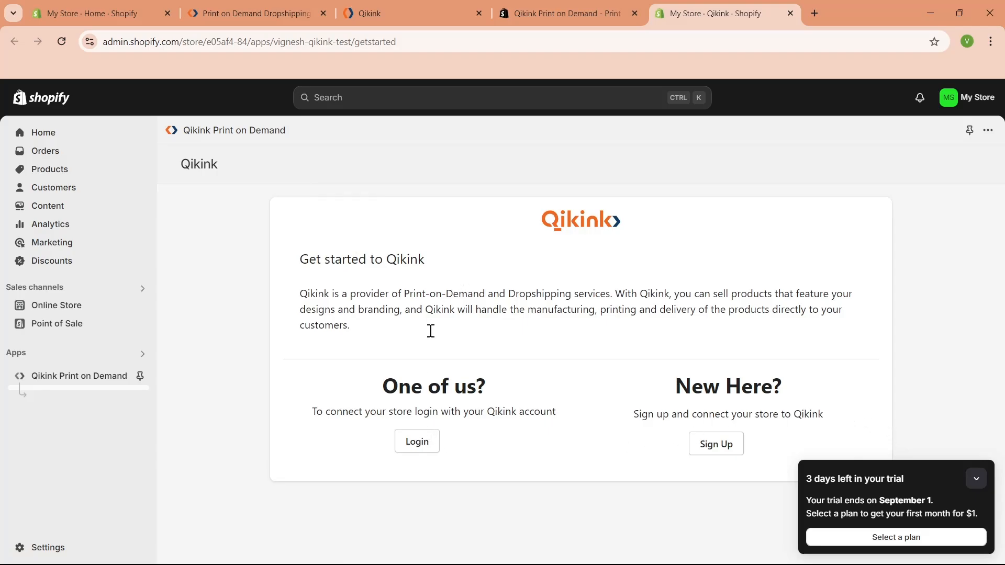
left_click(419, 444)
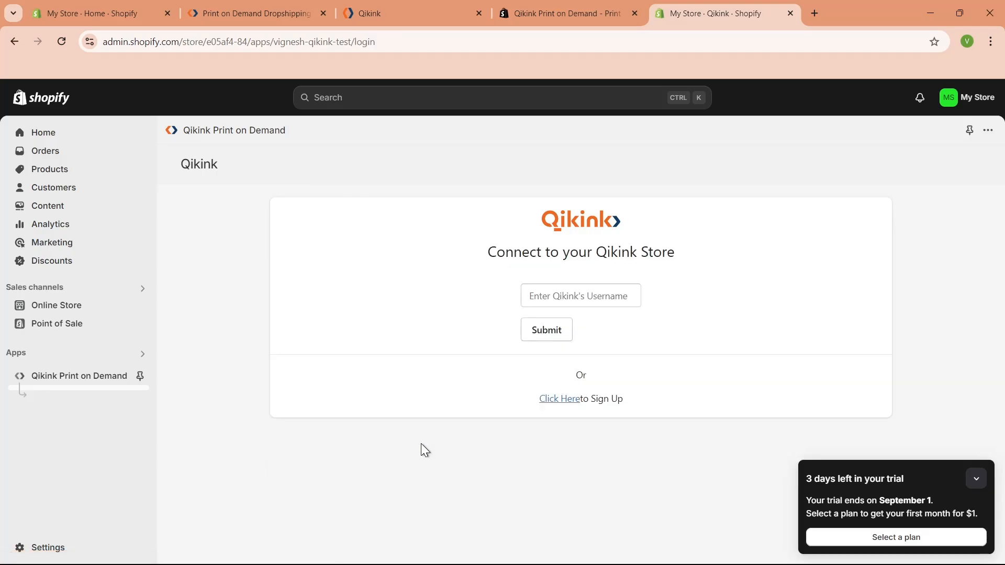
left_click(549, 299)
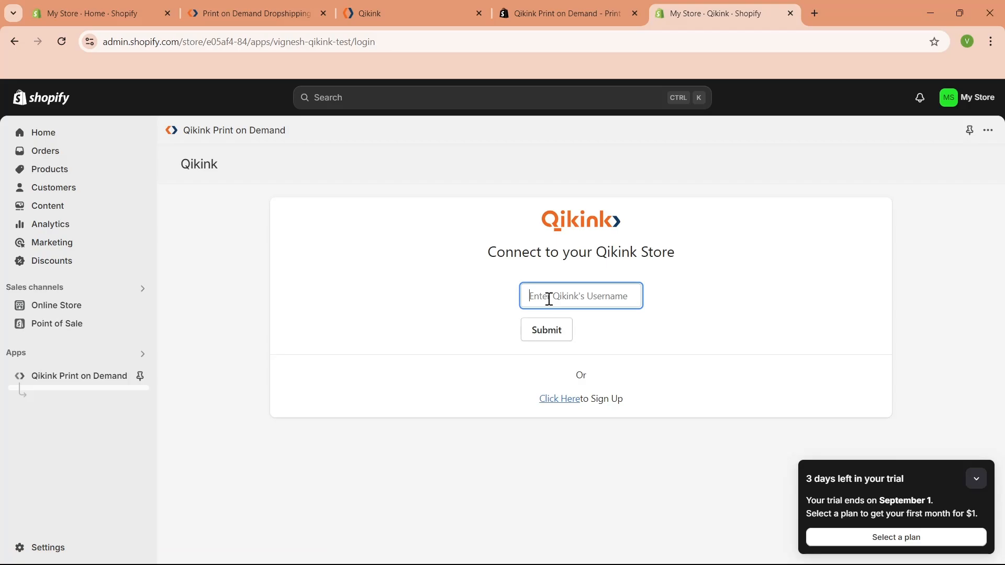
key("Return")
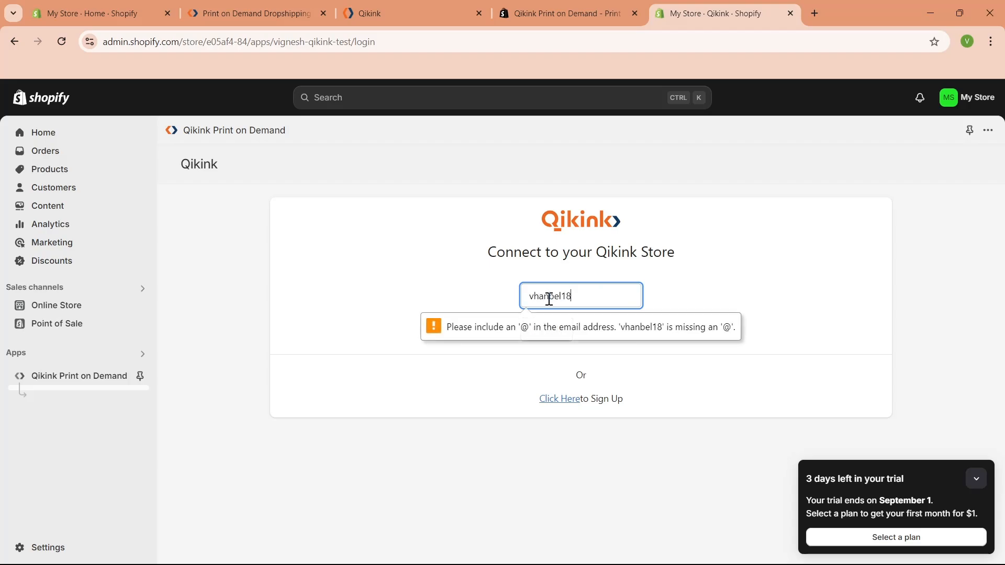
left_click(611, 432)
left_click(587, 305)
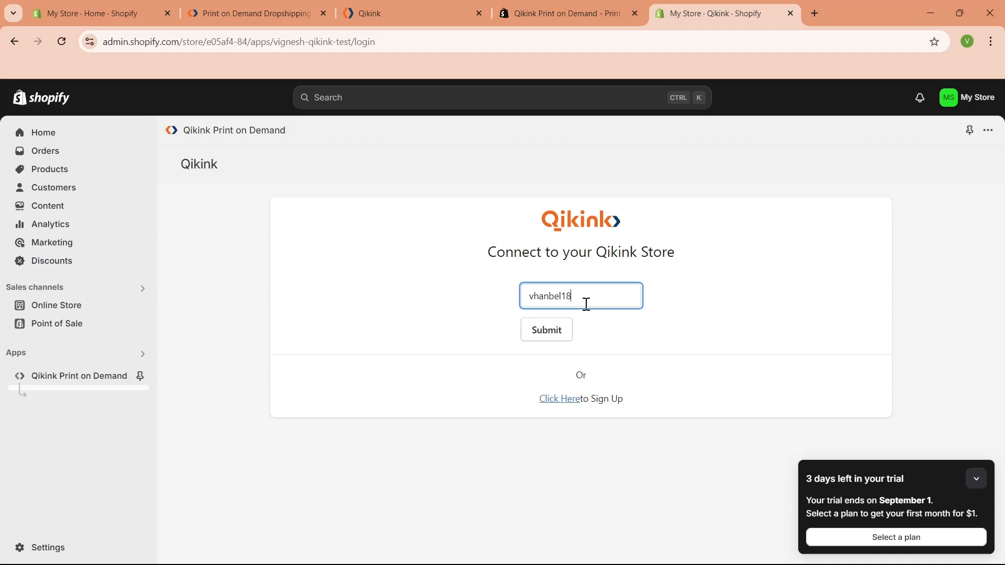
type("@gmail.com")
key("Return")
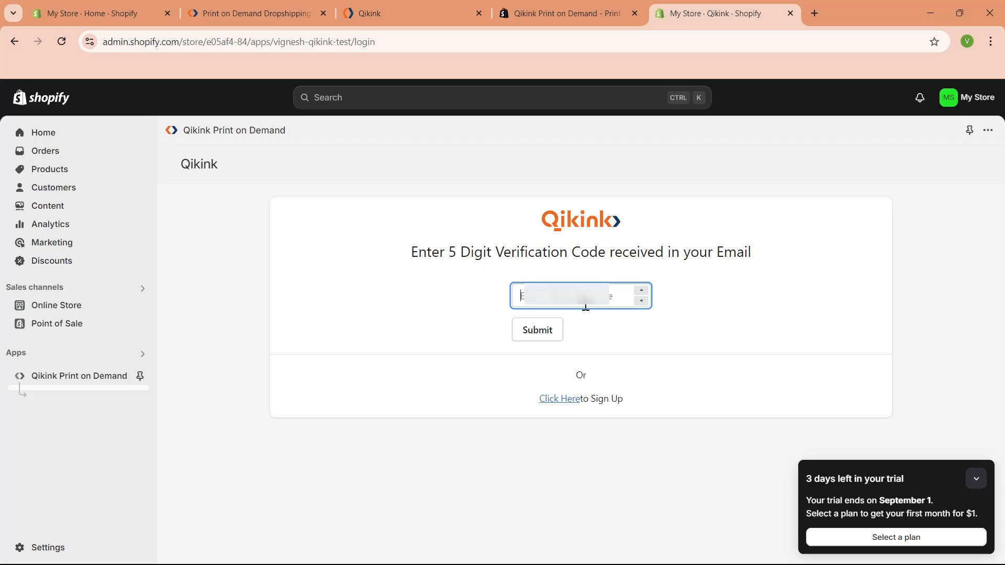
Step: Enter the 5-digit e-mail verification code and submit it
type("7")
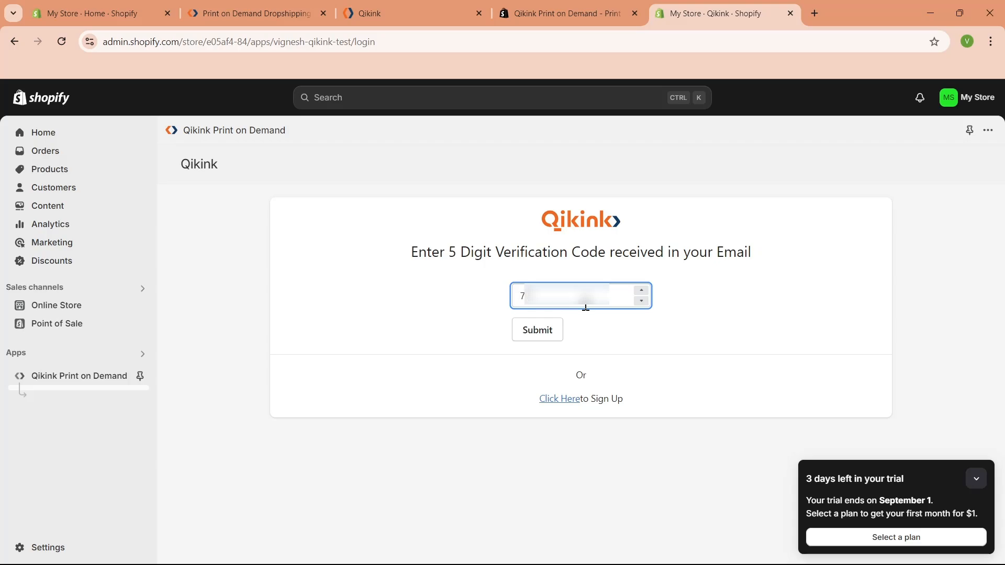
left_click(548, 324)
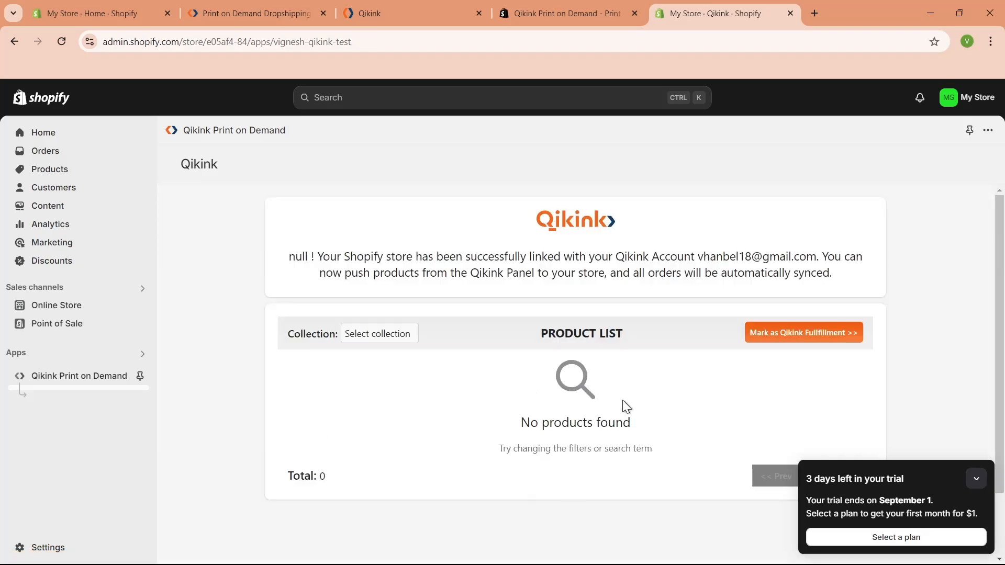
Step: Collapse the trial notice over the Qikink product list
scroll(626, 405, "down", 2)
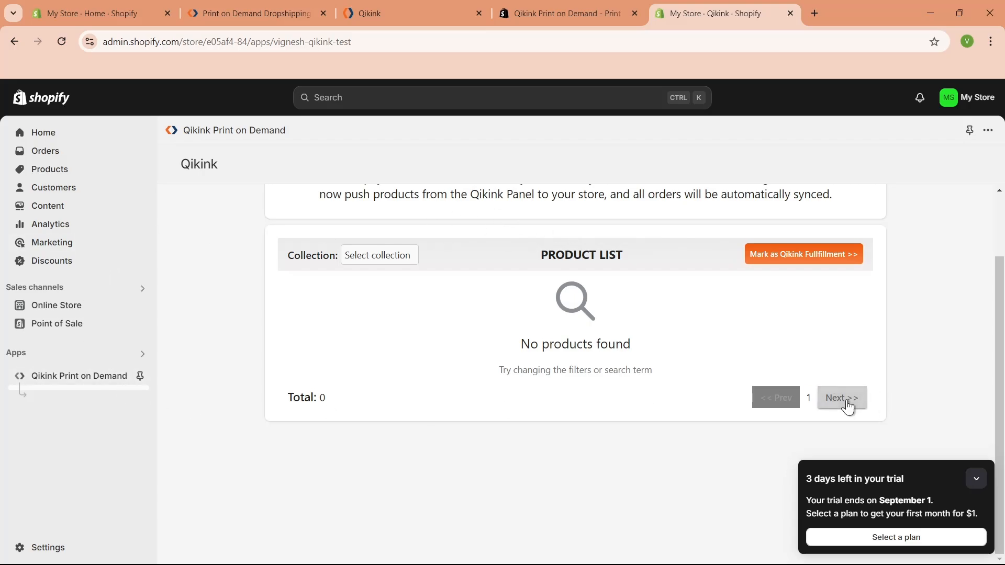
left_click(976, 479)
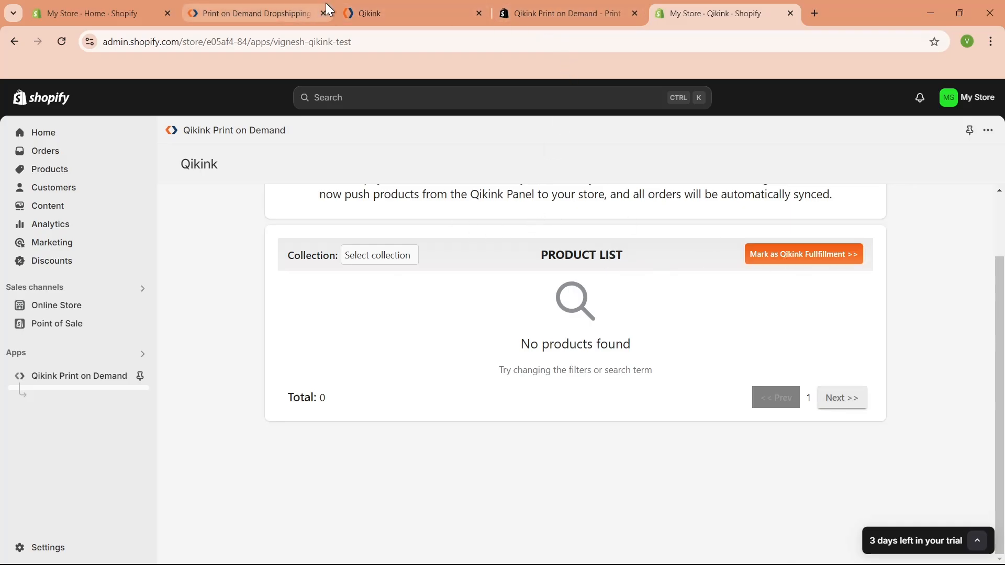
Step: Switch to the Qikink dashboard tab and reload the Get Shopify App page
left_click(362, 8)
left_click(254, 4)
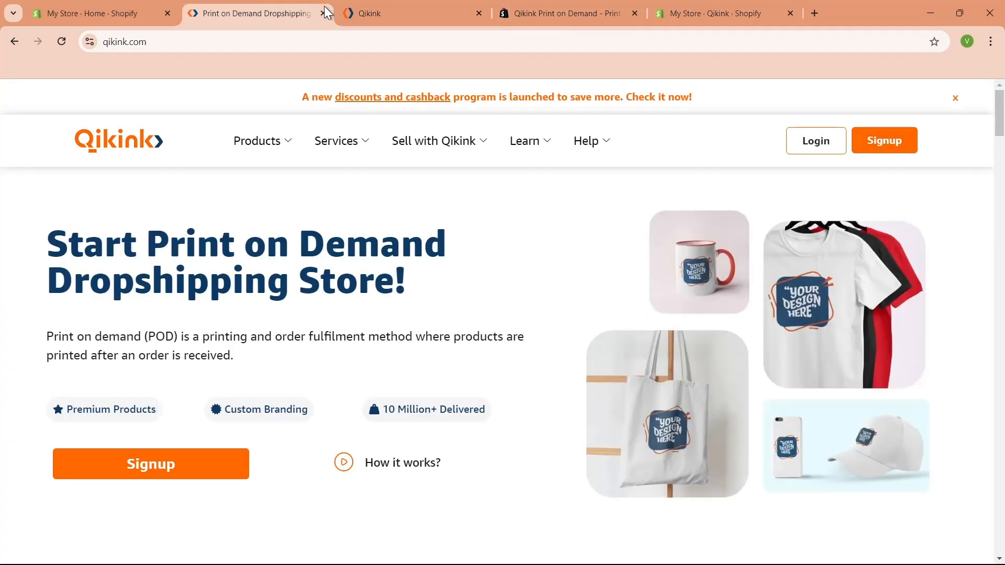
left_click(367, 12)
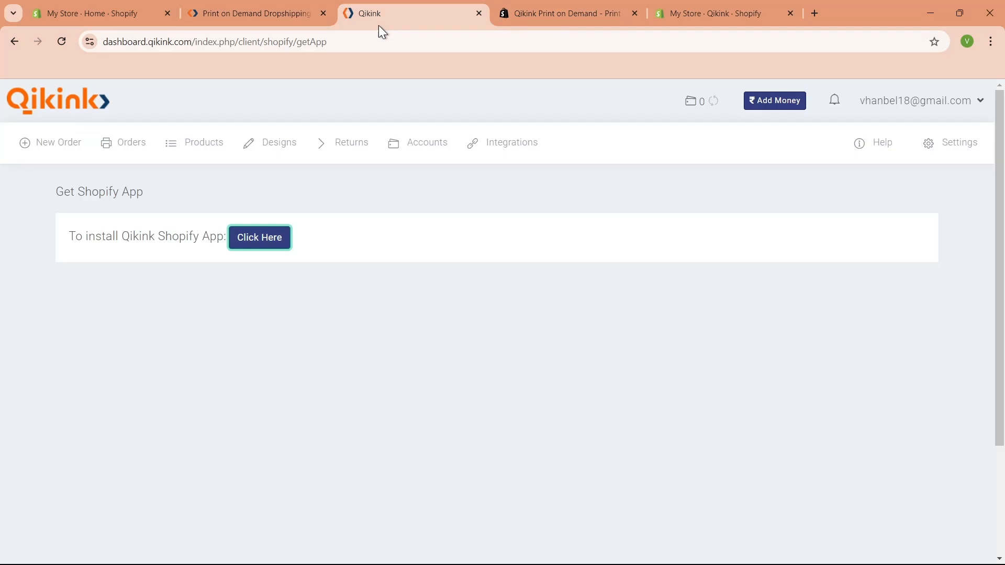
left_click(67, 40)
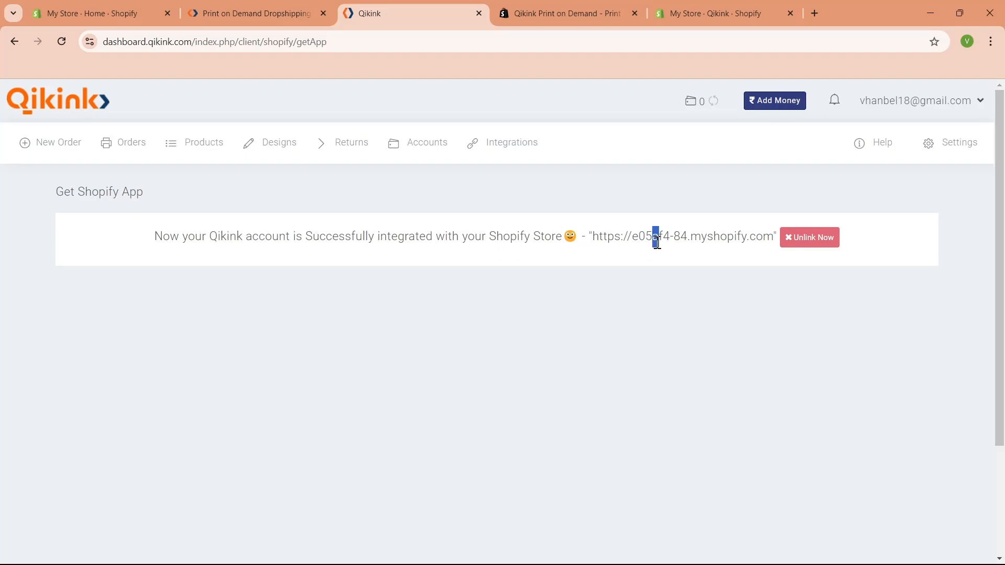
Step: Open the Qikink account settings profile page
left_click(713, 240)
left_click(935, 149)
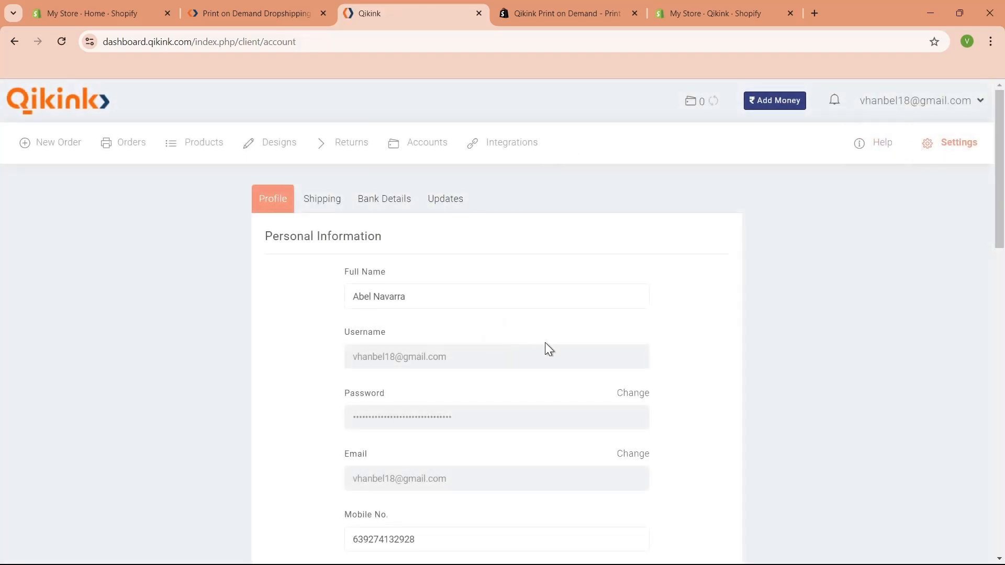